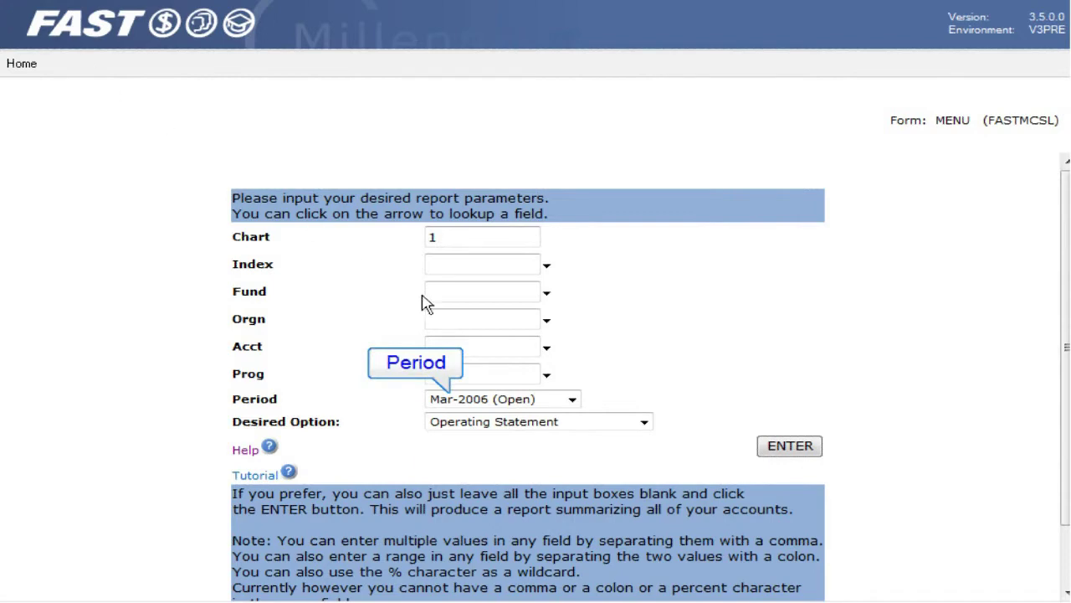
- Keep Mar-2006 as the reporting period and Operating Statement as the report option
left_click(573, 400)
left_click(572, 399)
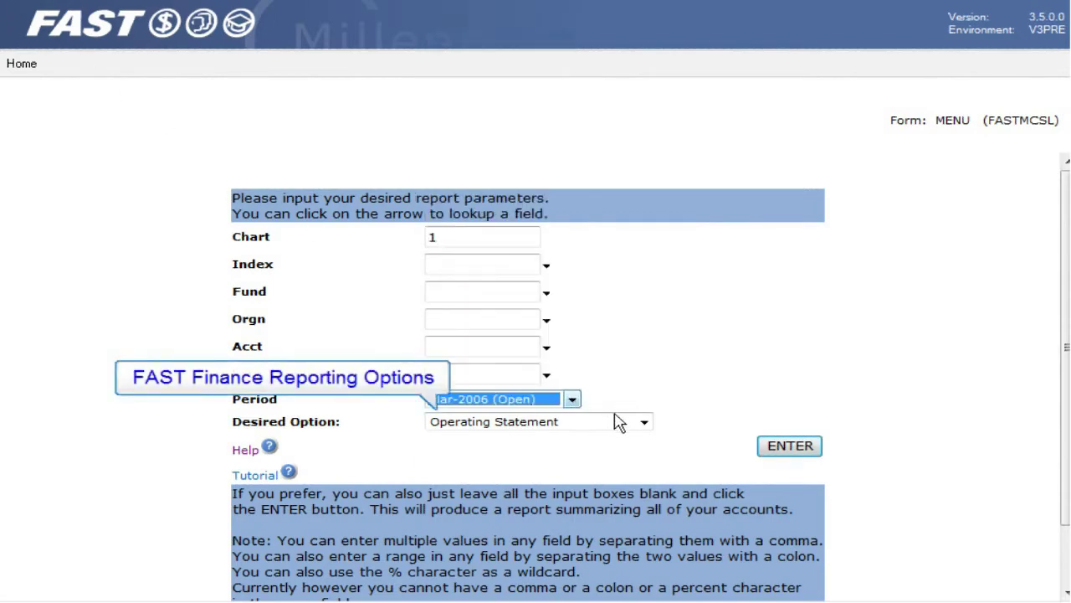
left_click(644, 422)
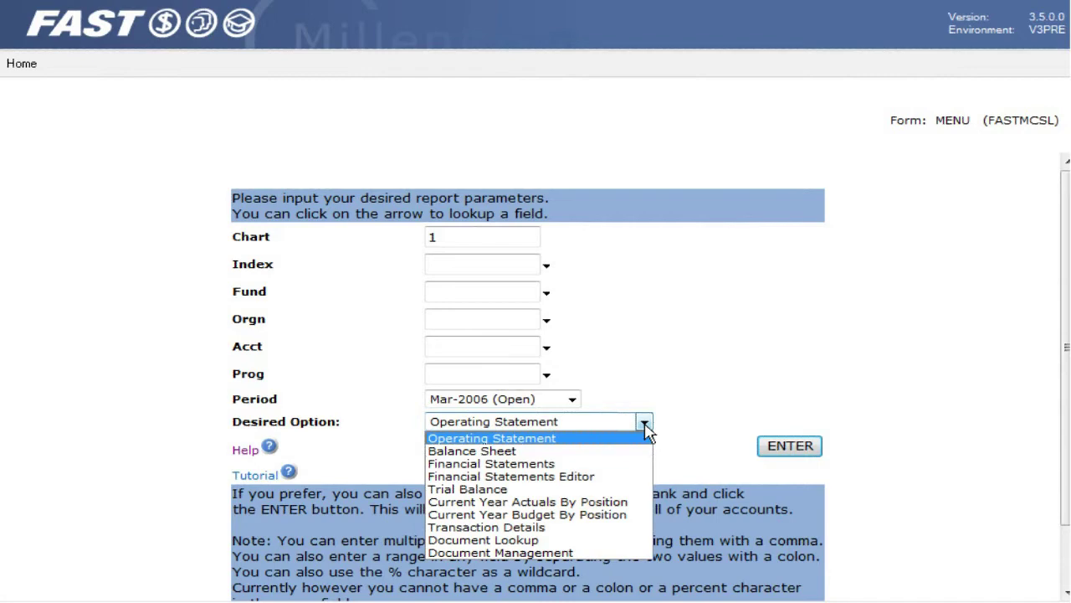
left_click(646, 423)
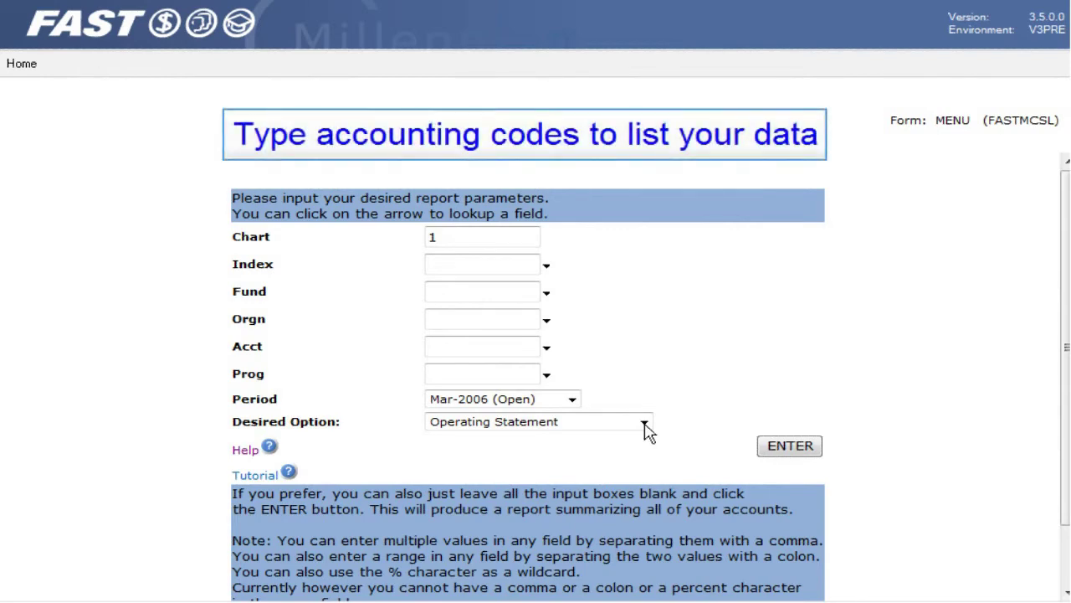
- Run the Operating Statement for Fund 10000, Orgn 1010, Acct 6111, then return to the form
left_click(435, 293)
type("10")
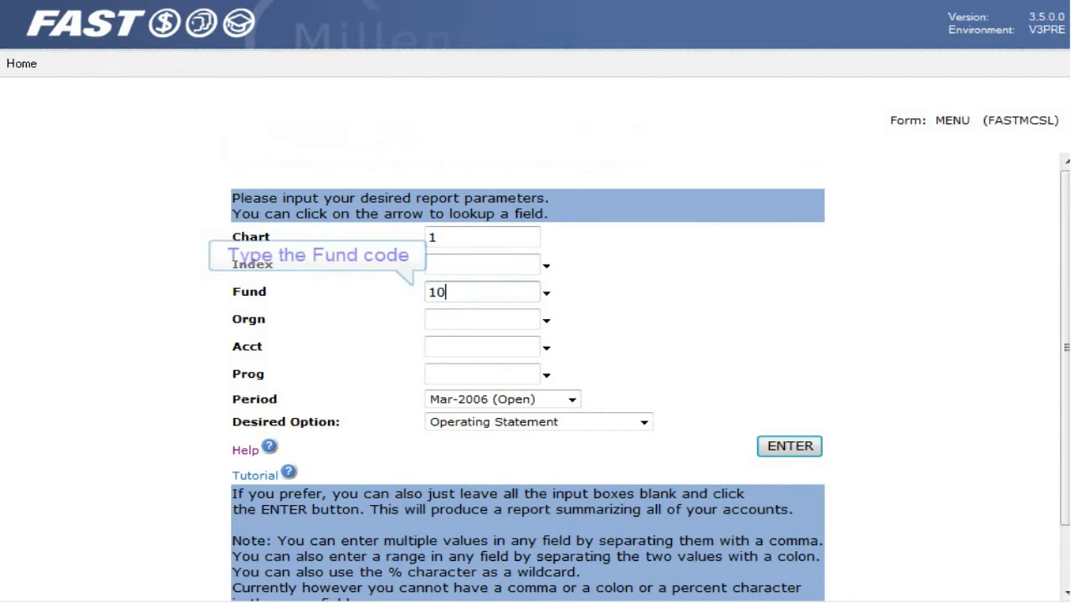
type("000")
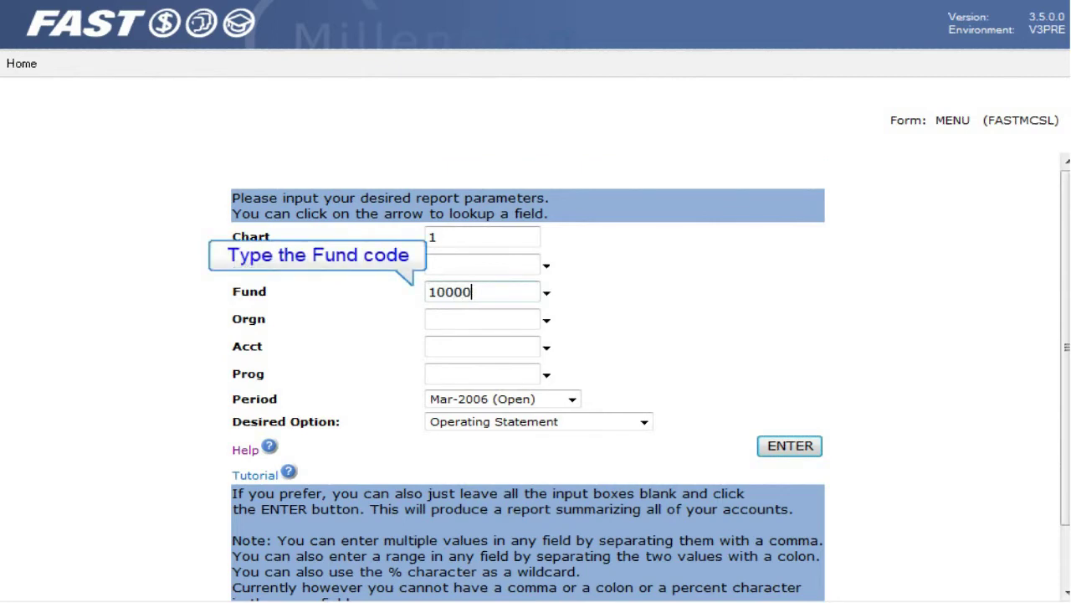
key("Tab")
type("1010")
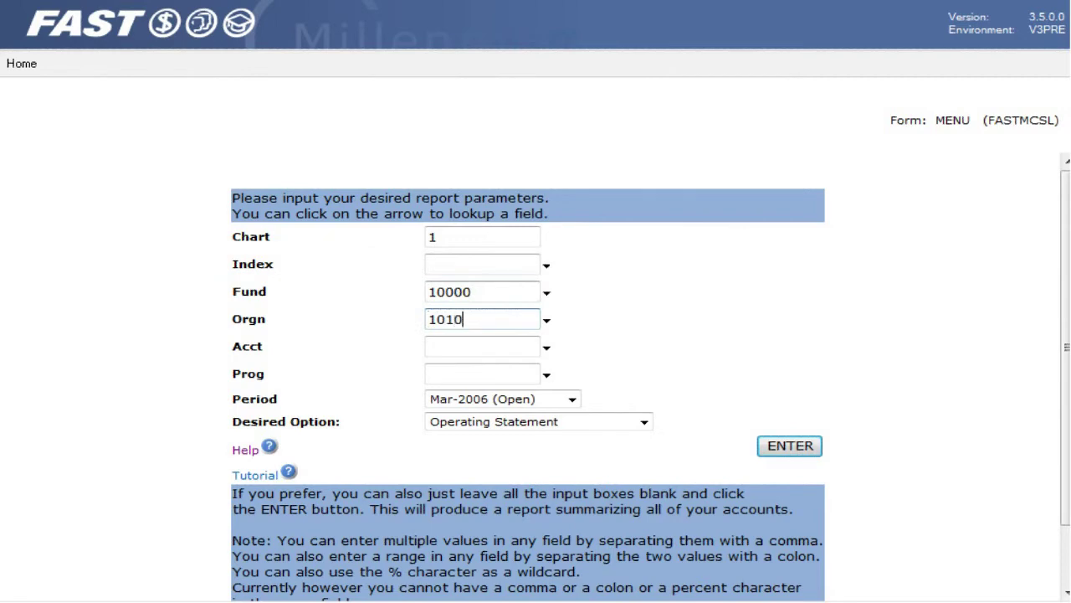
key("Tab")
type("6111")
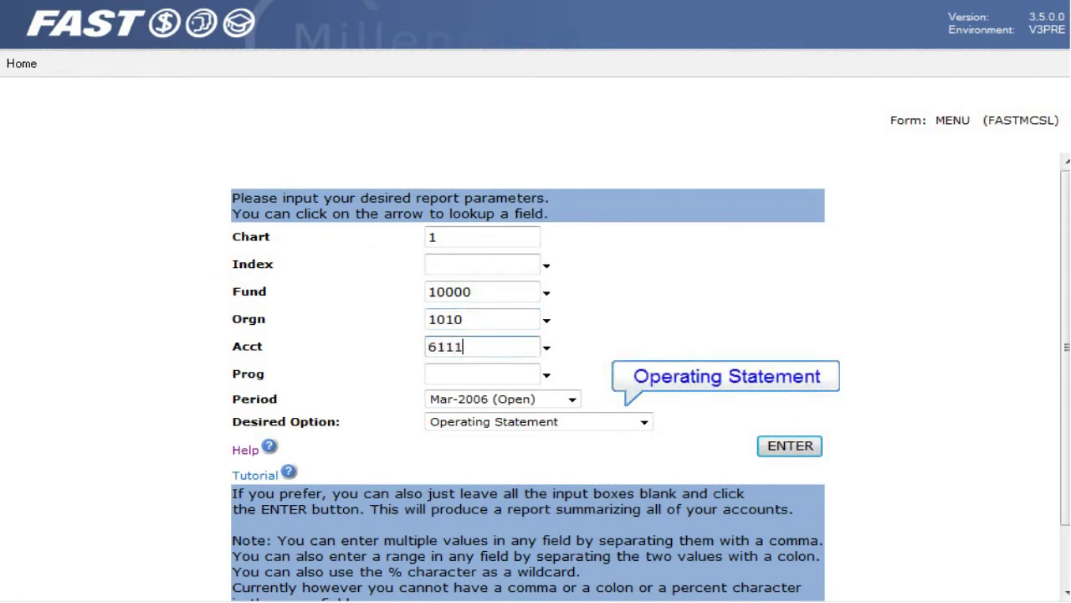
key("Tab")
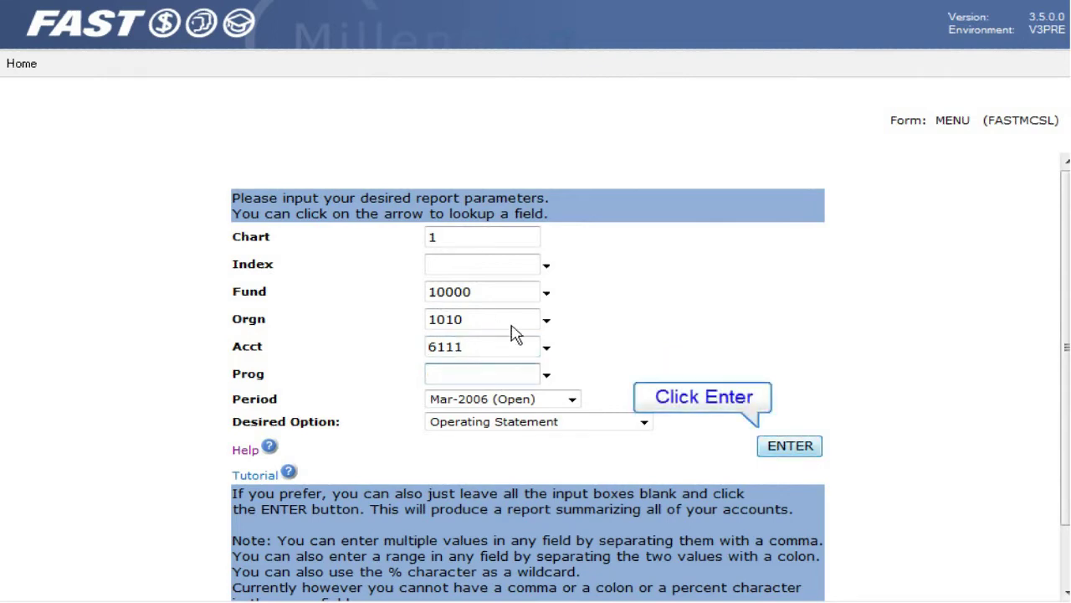
left_click(810, 445)
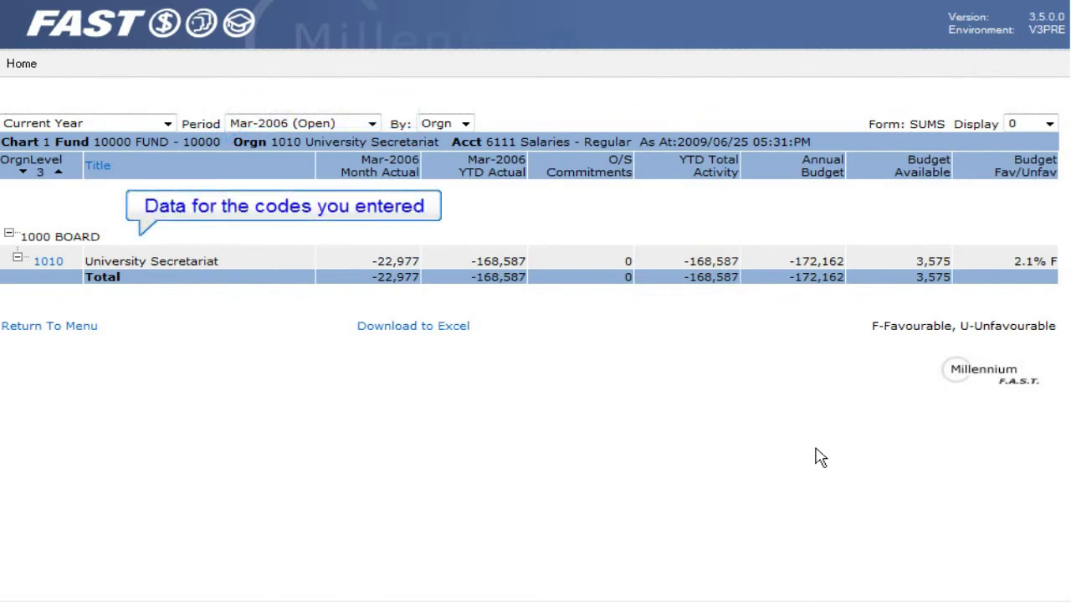
left_click(48, 328)
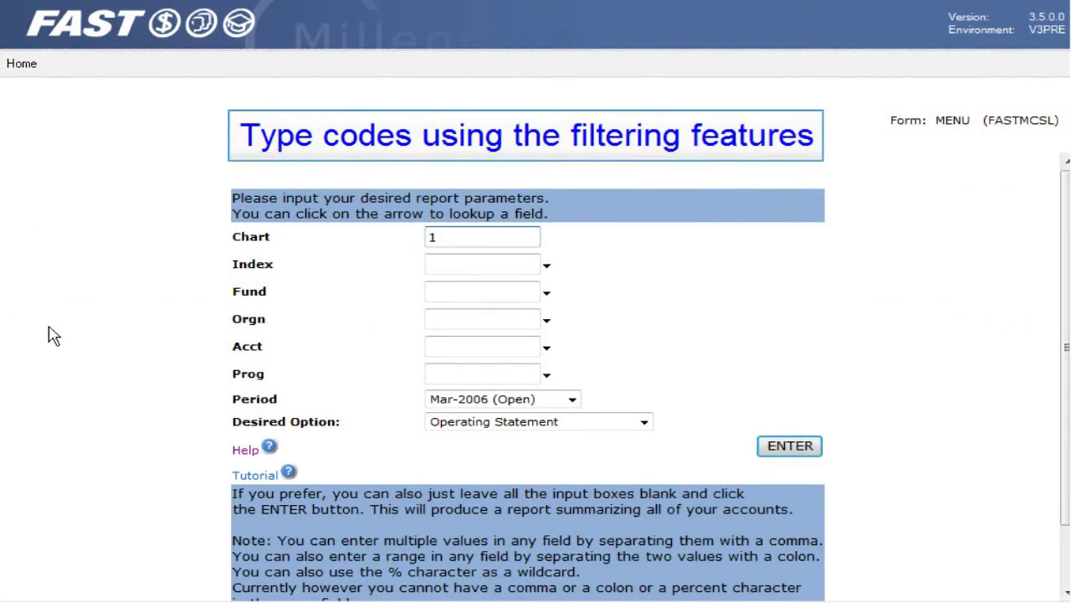
- Run the Operating Statement for funds 10200,11700,13407 together, then return to the form
left_click(456, 294)
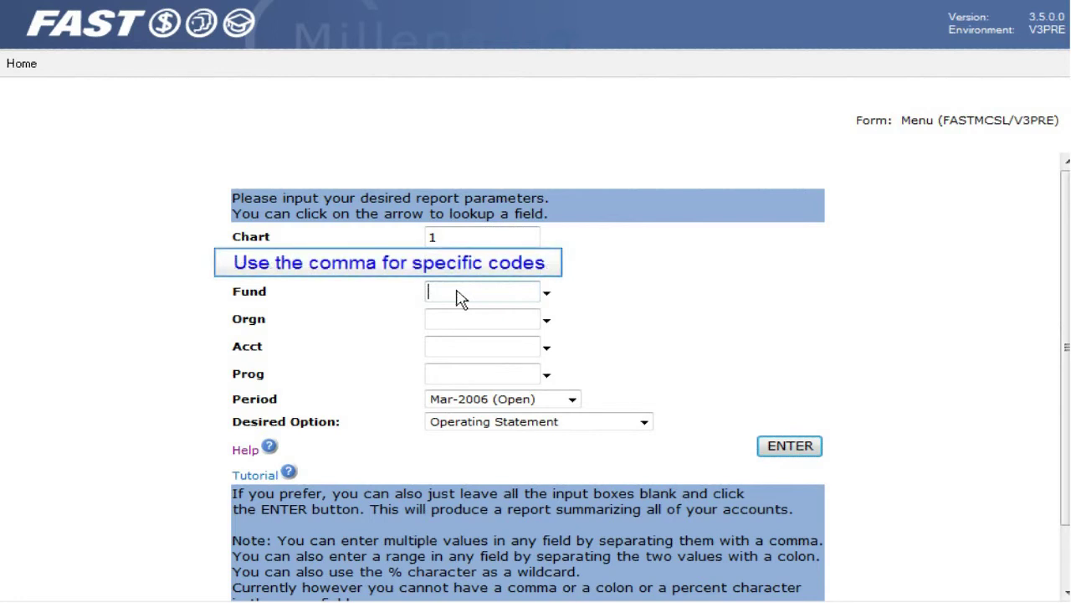
type("10200,117")
type("00,13407")
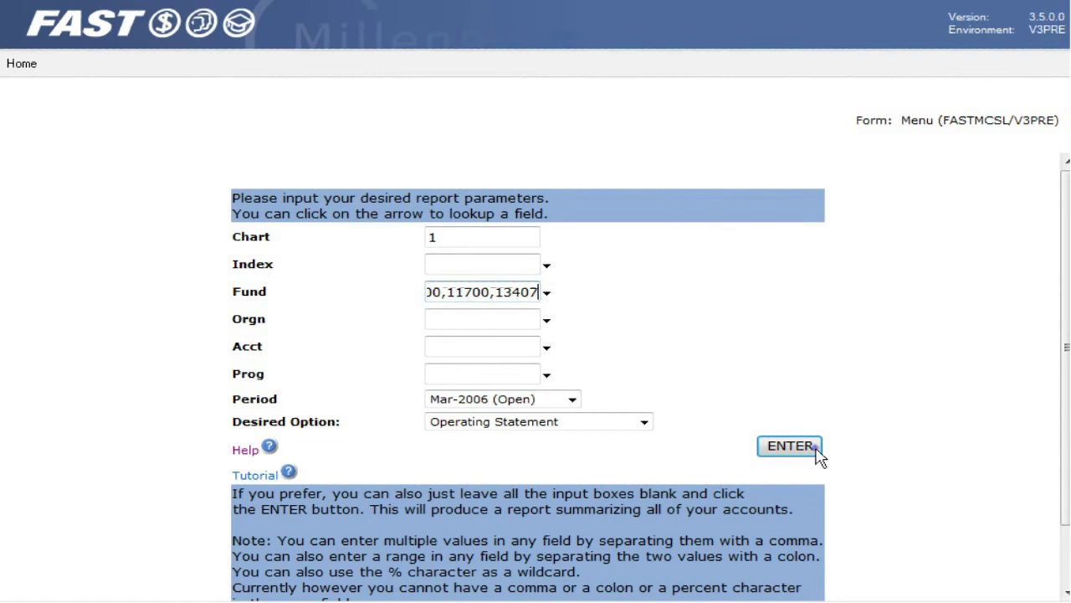
left_click(817, 455)
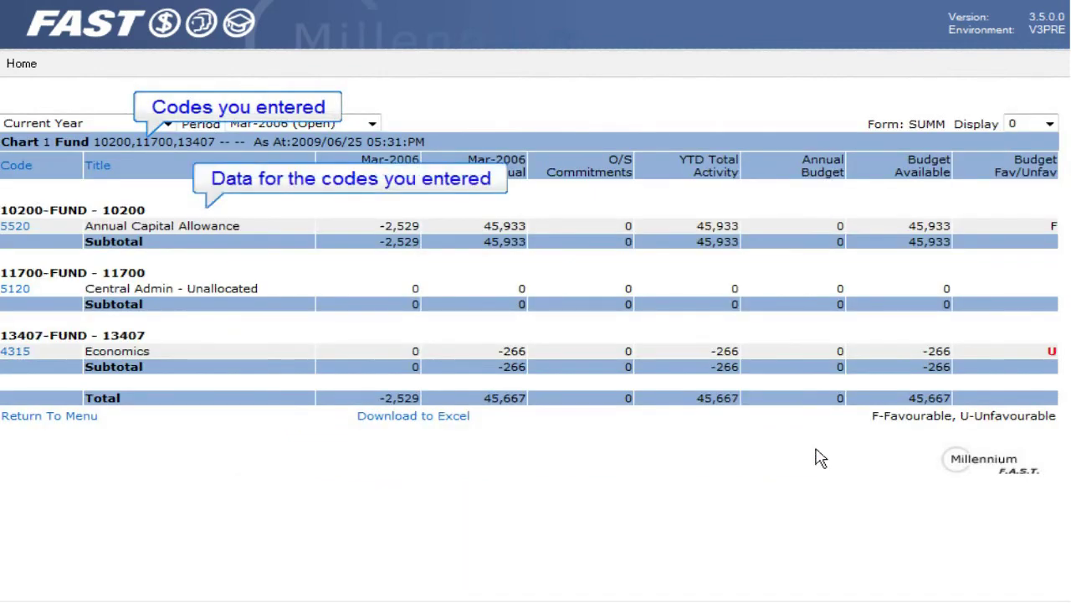
left_click(33, 417)
- Run the Operating Statement for fund range 21005:21030 and scroll down to its grand total
left_click(446, 296)
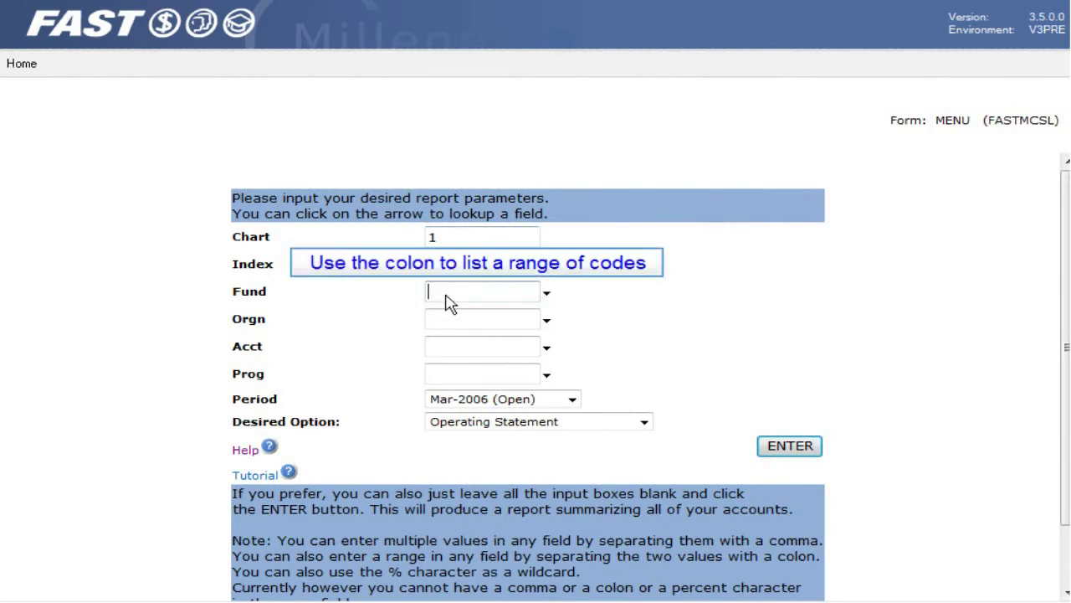
type("2100")
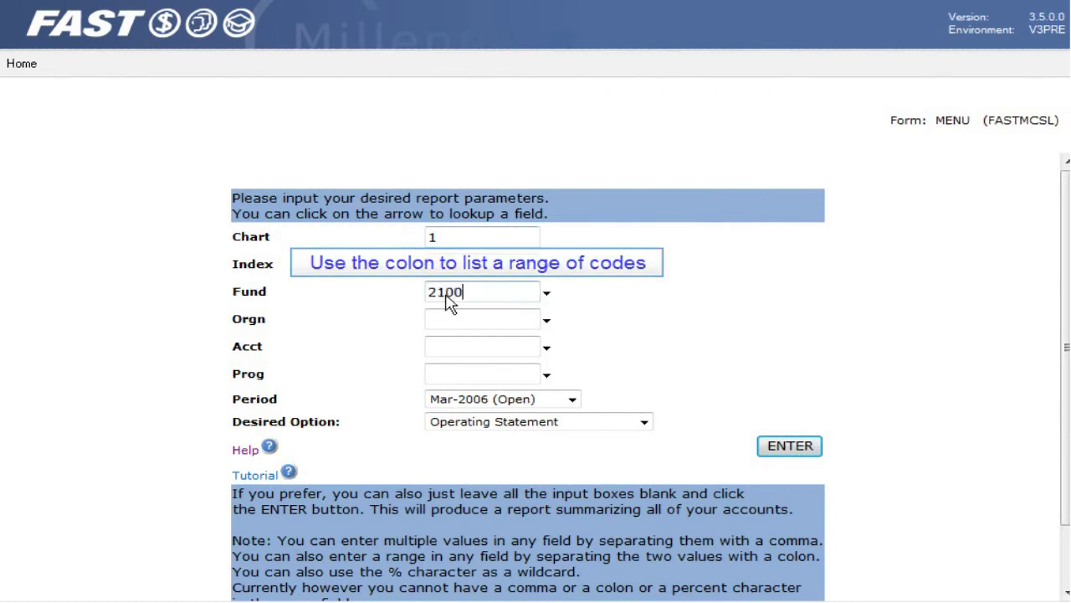
type("05:21030")
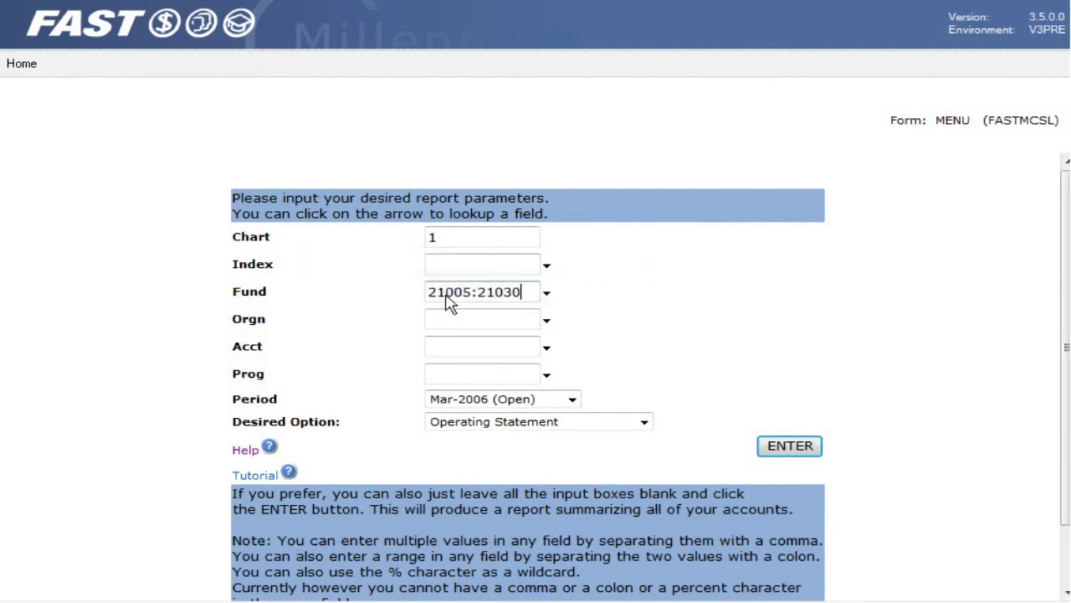
left_click(808, 450)
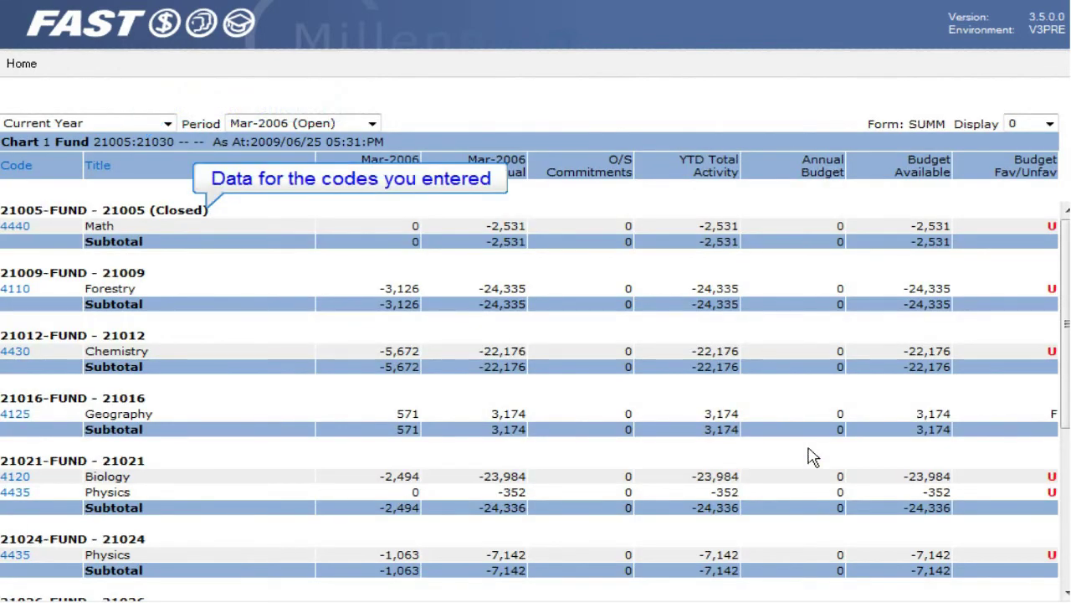
scroll(1067, 368, "down", 5)
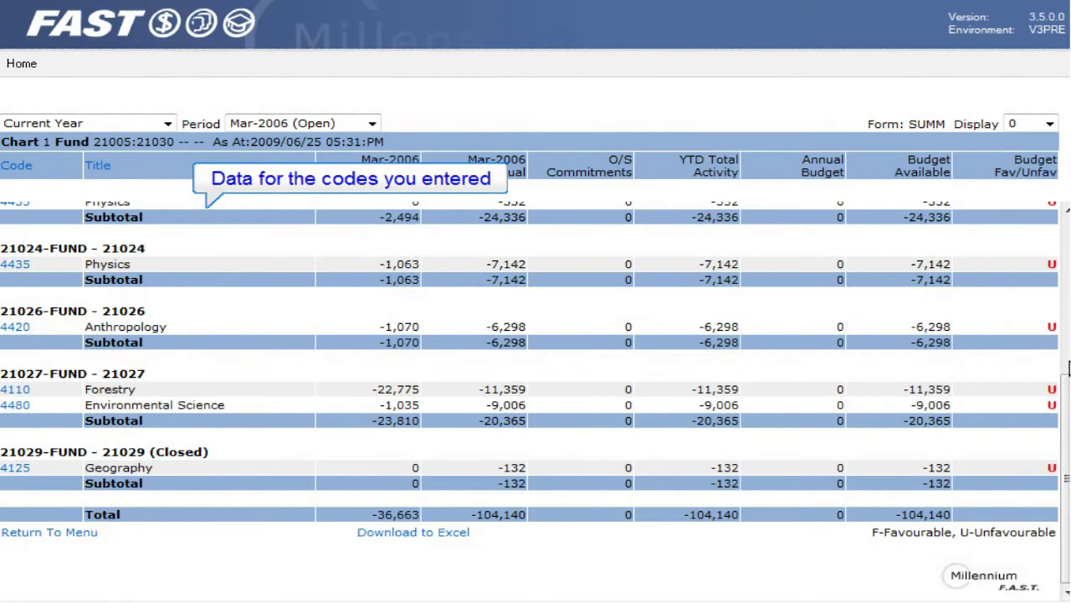
- Run a Fund 10100 report for accounts 61%, scroll through it, then return to the form
left_click(48, 532)
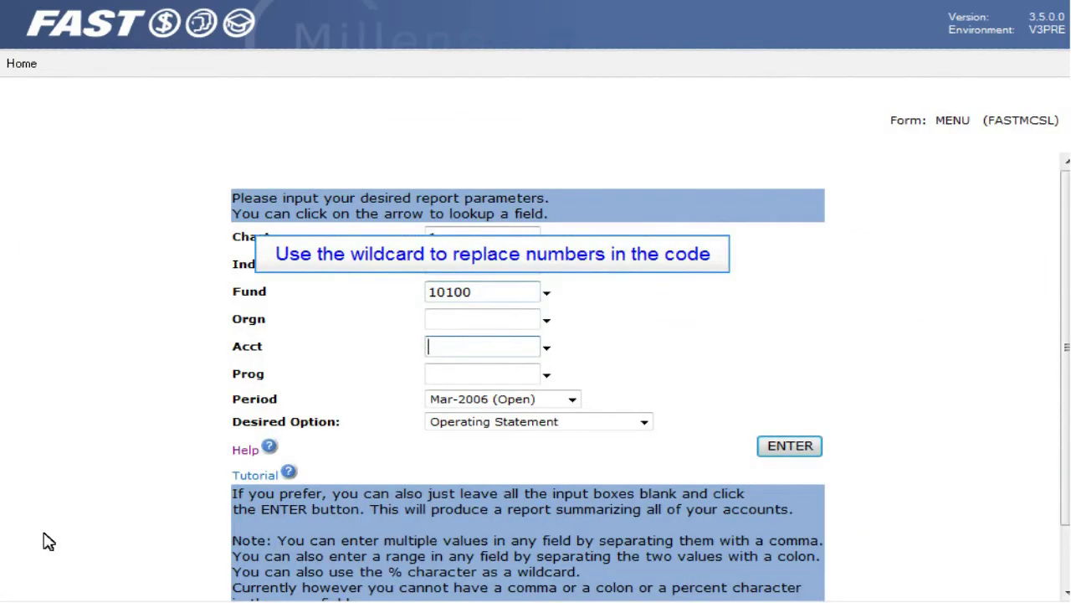
type("61%")
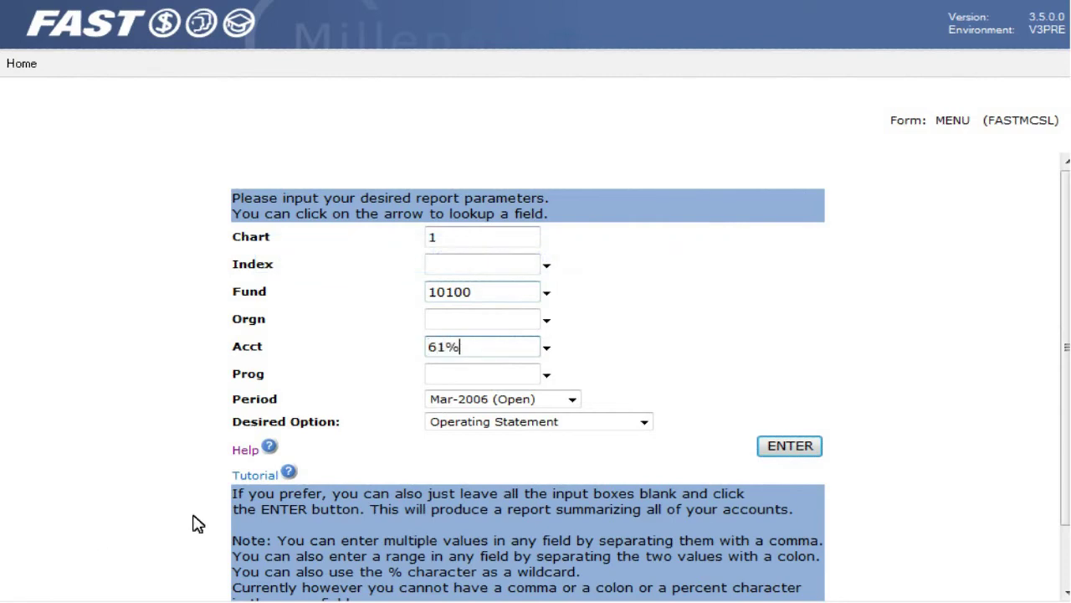
left_click(792, 446)
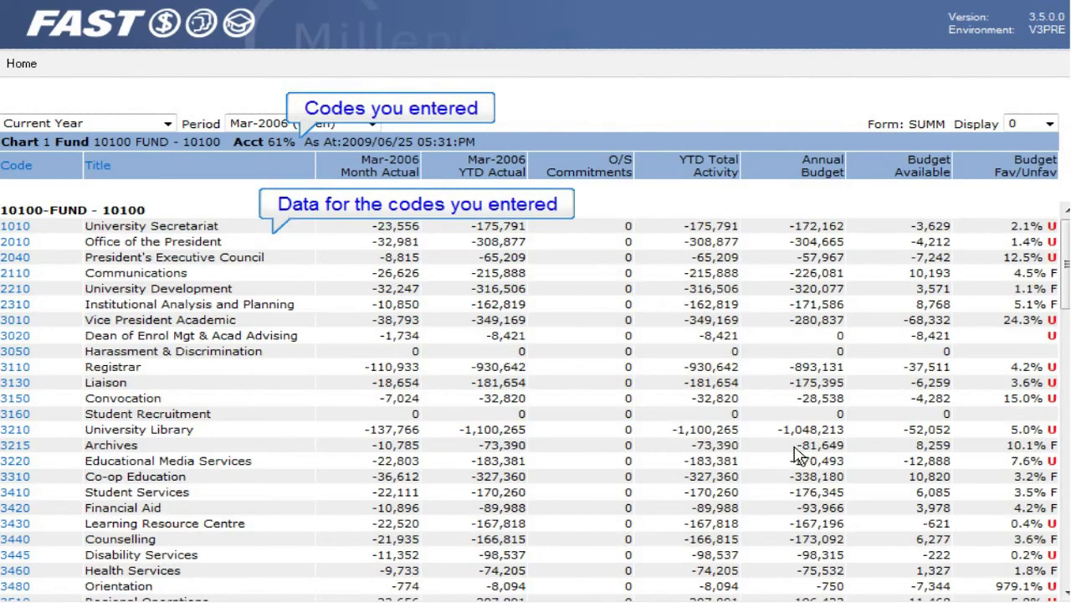
scroll(1050, 394, "down", 10)
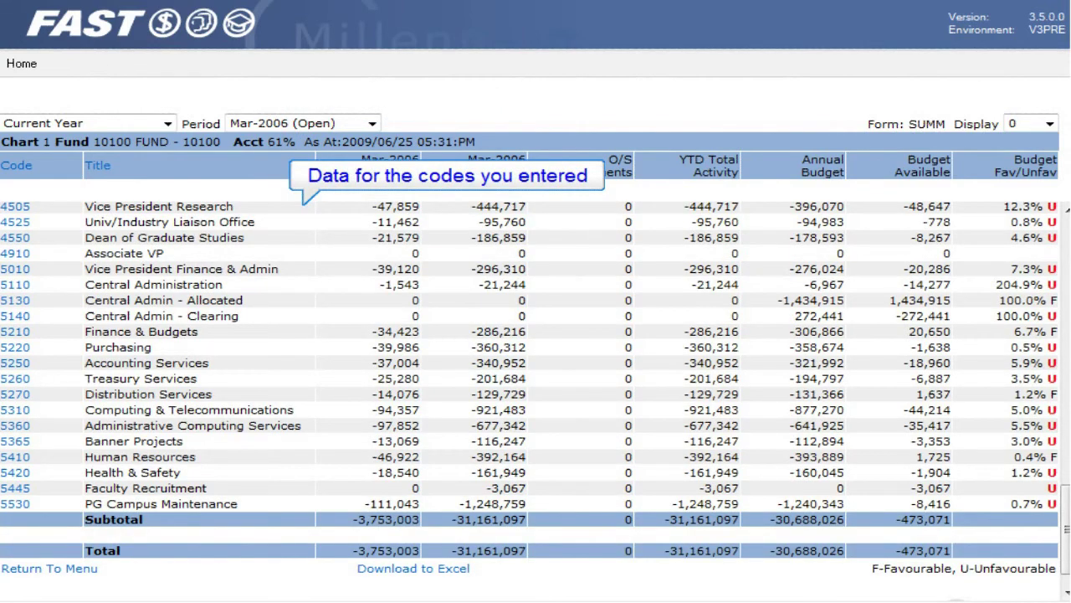
left_click(46, 569)
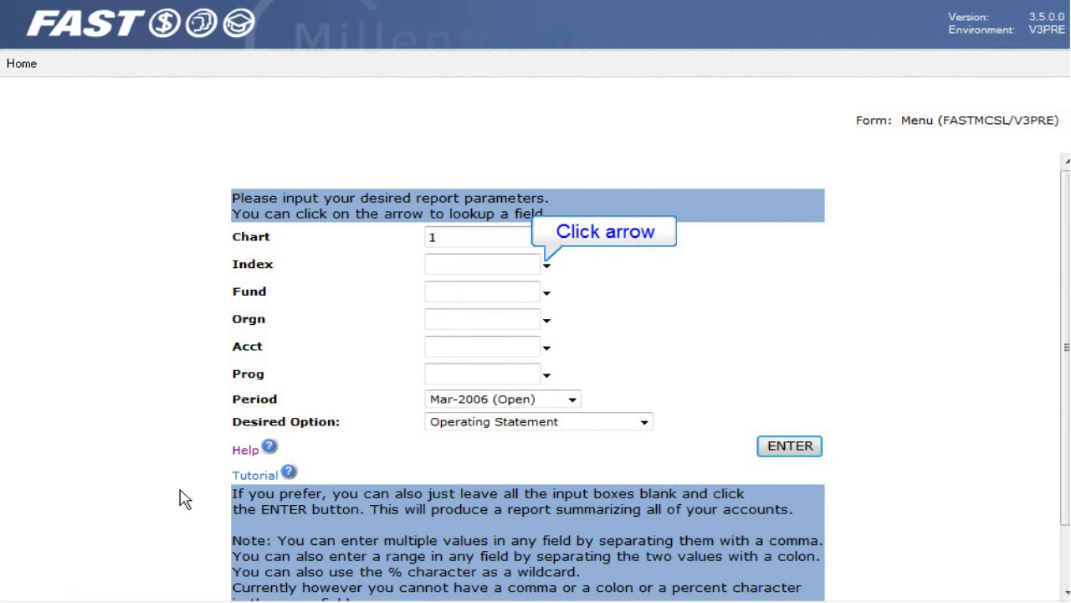
- Pick index TEST01 from the Index lookup to fill in its related codes
left_click(546, 266)
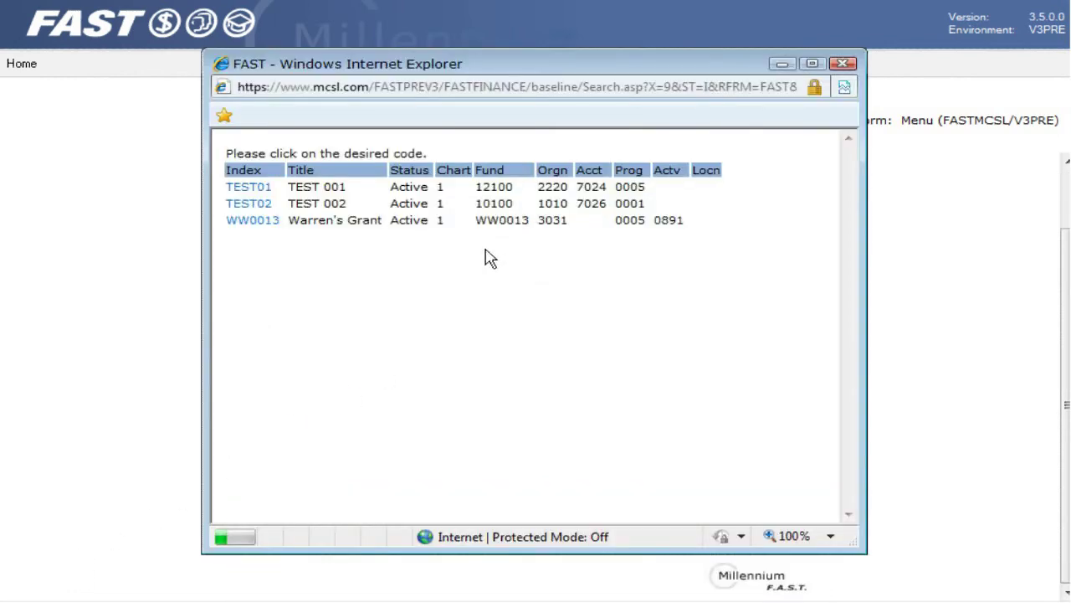
left_click(245, 188)
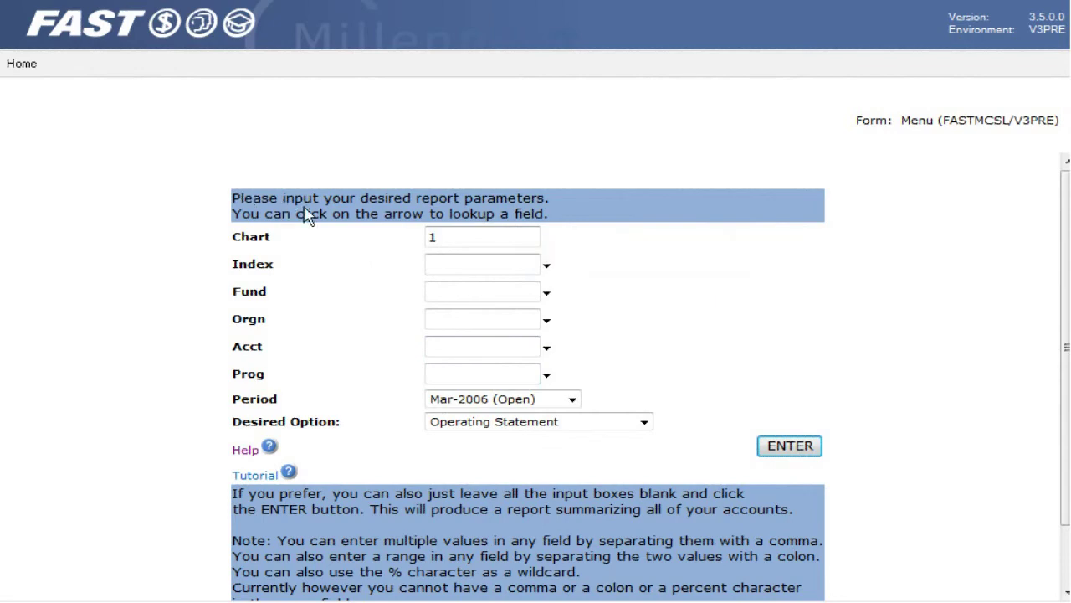
- Choose fund 10000 from the Fund lookup and run the Operating Statement with Orgn 0000, Acct 6000
left_click(547, 293)
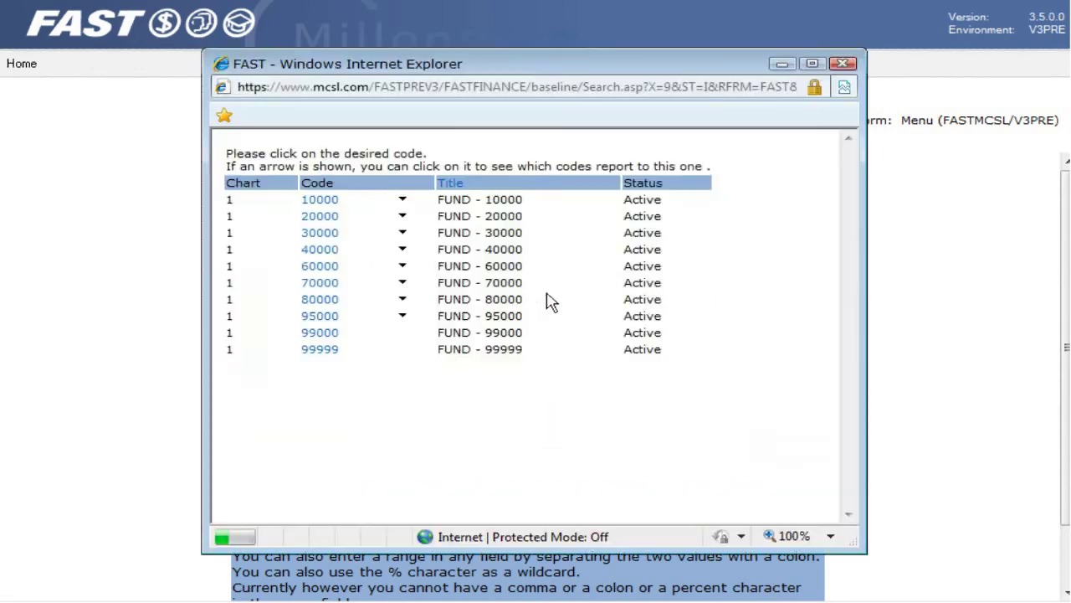
left_click(322, 201)
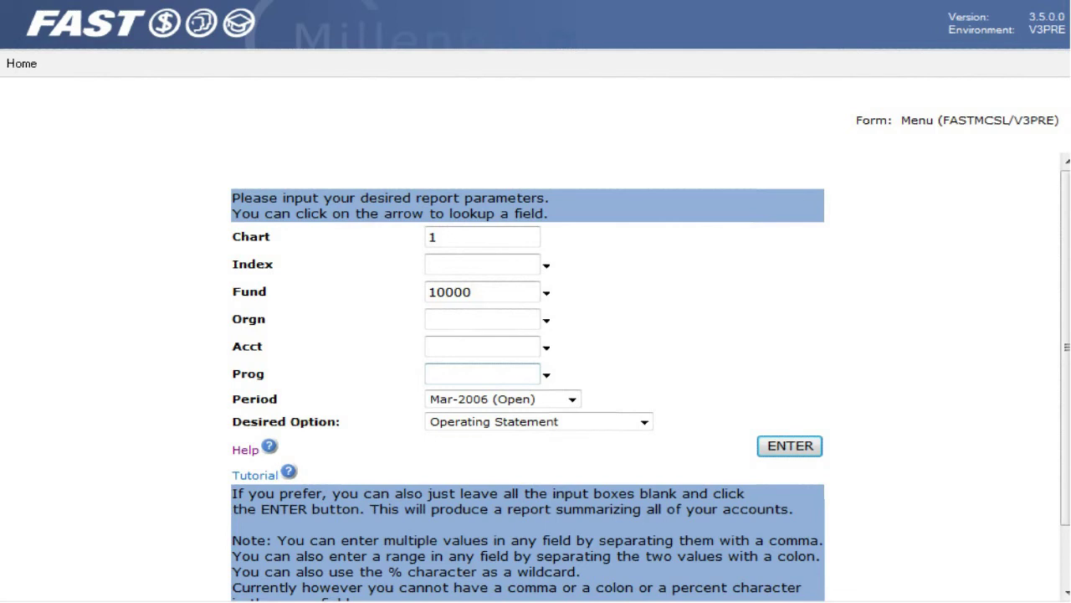
left_click(814, 451)
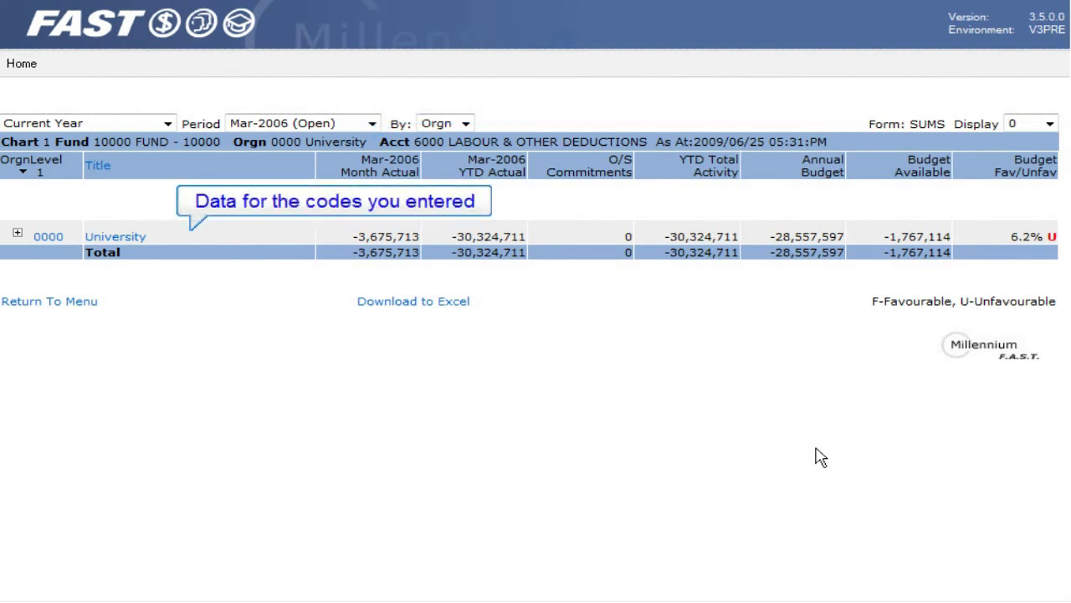
- Run the Operating Statement with all codes blank, listing funds 10000 through 99000
left_click(35, 303)
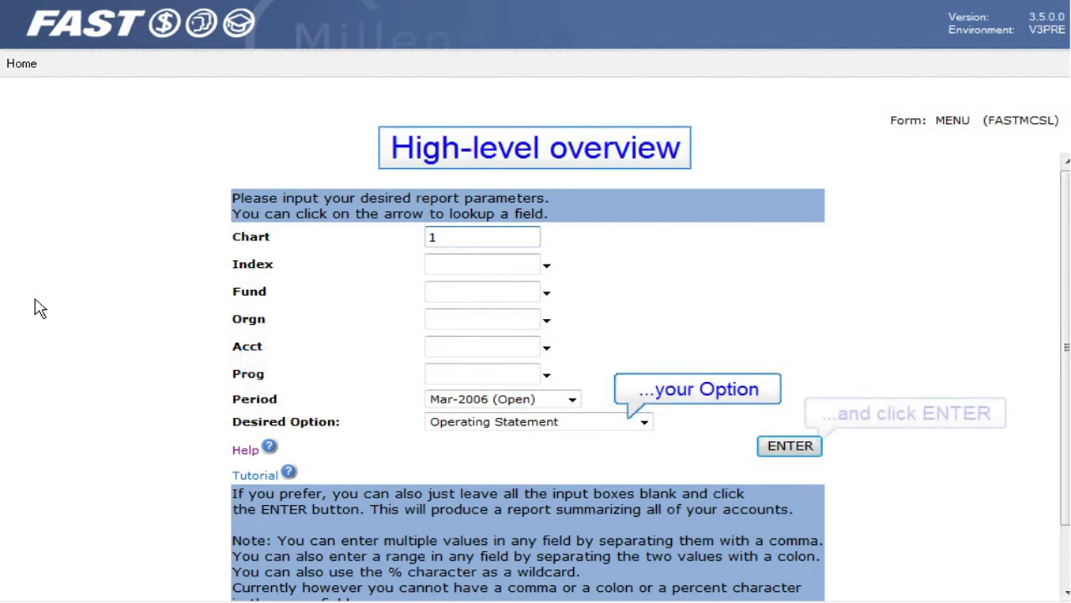
left_click(802, 447)
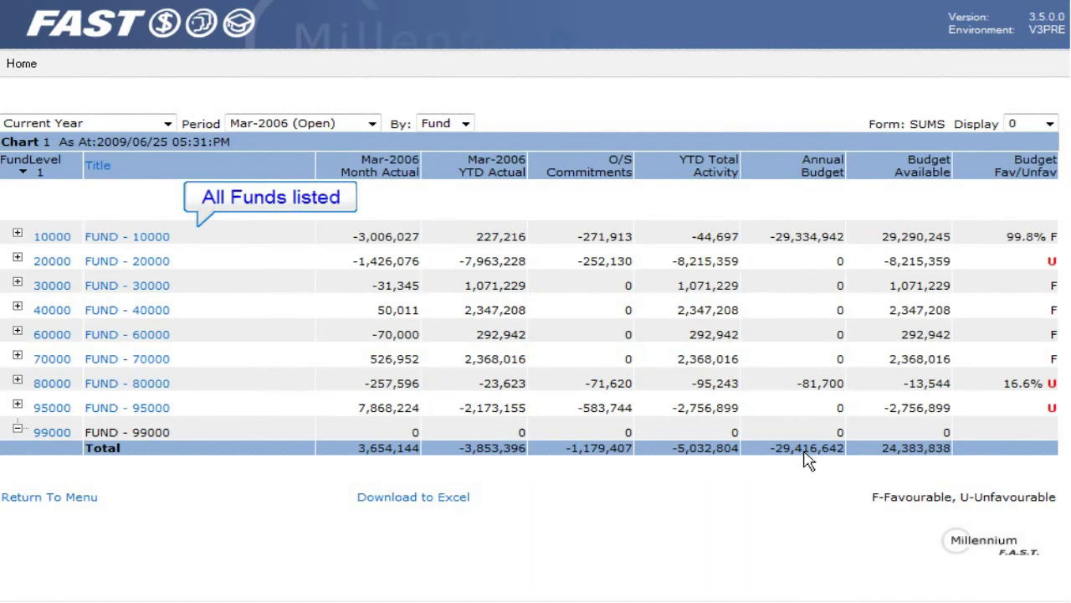